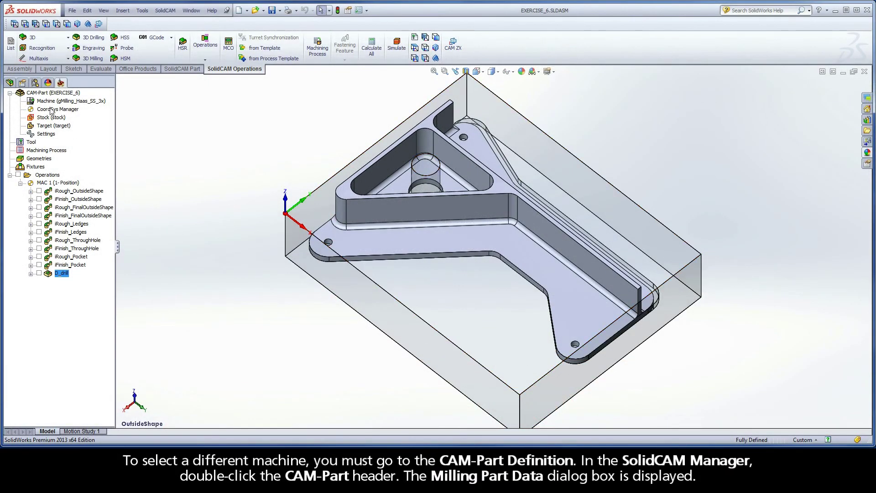
Step: In Milling Part Data, set the iMachining Machine Database to Haas_SS and confirm
double_click(46, 93)
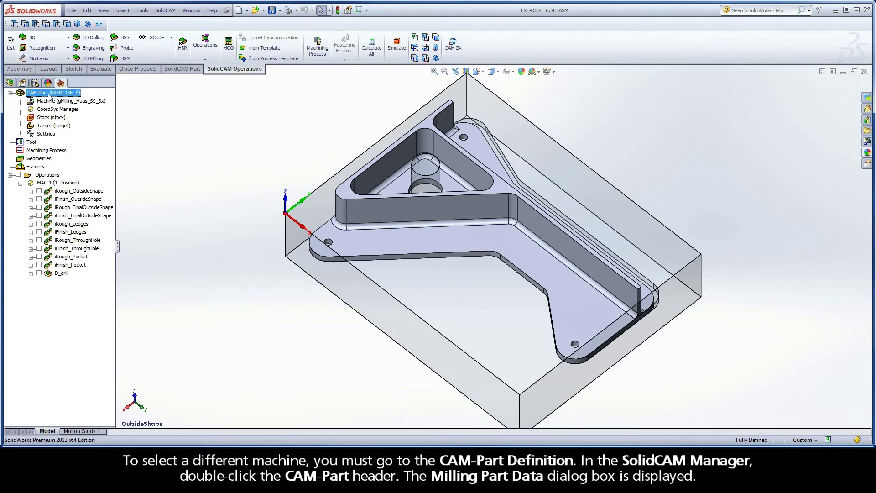
double_click(48, 93)
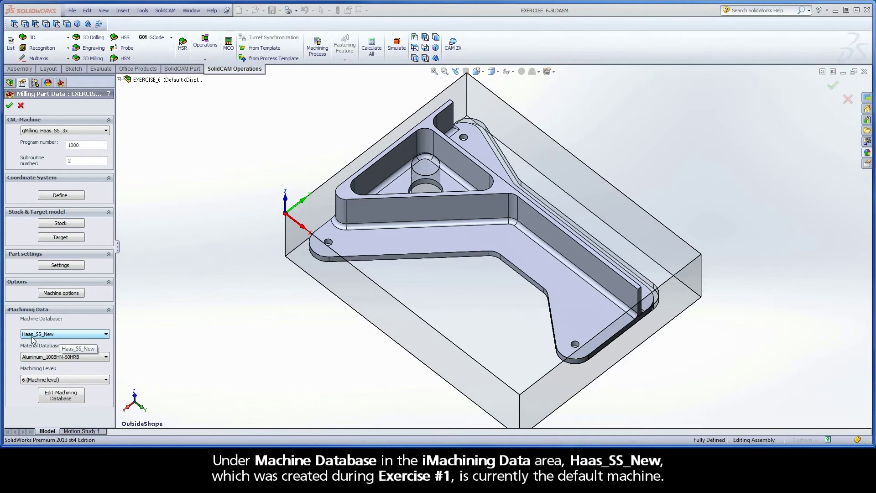
click(57, 336)
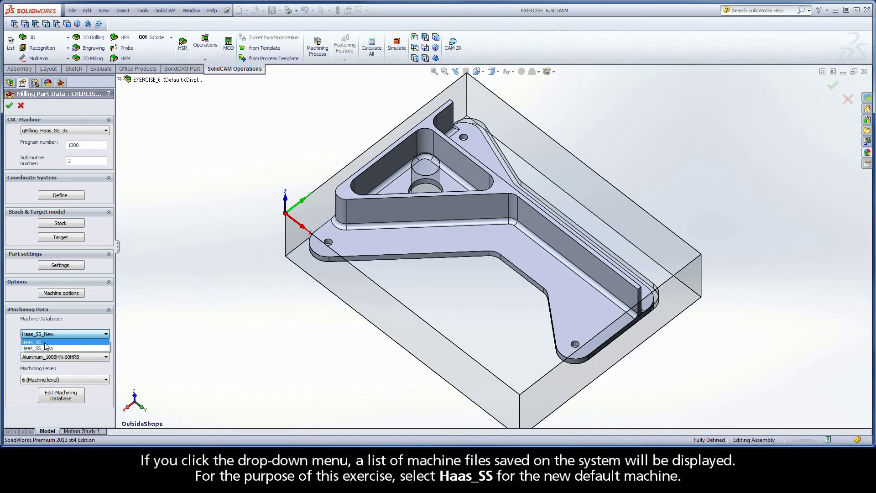
click(46, 342)
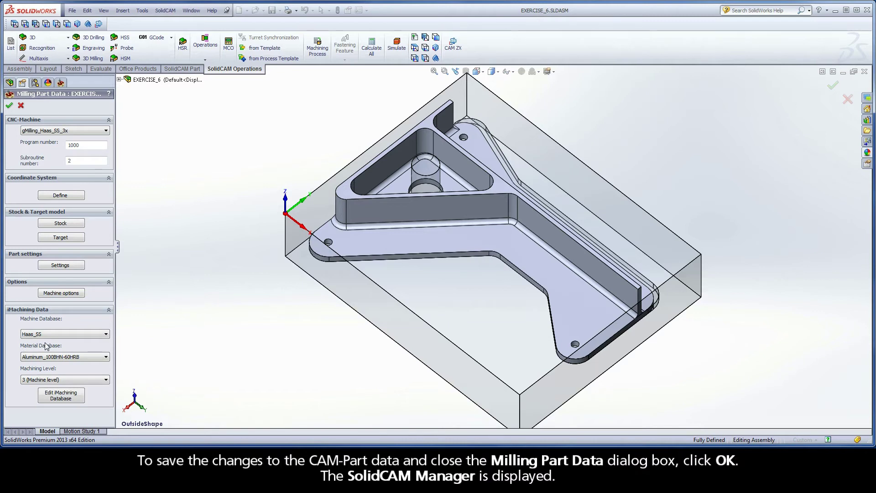
click(10, 106)
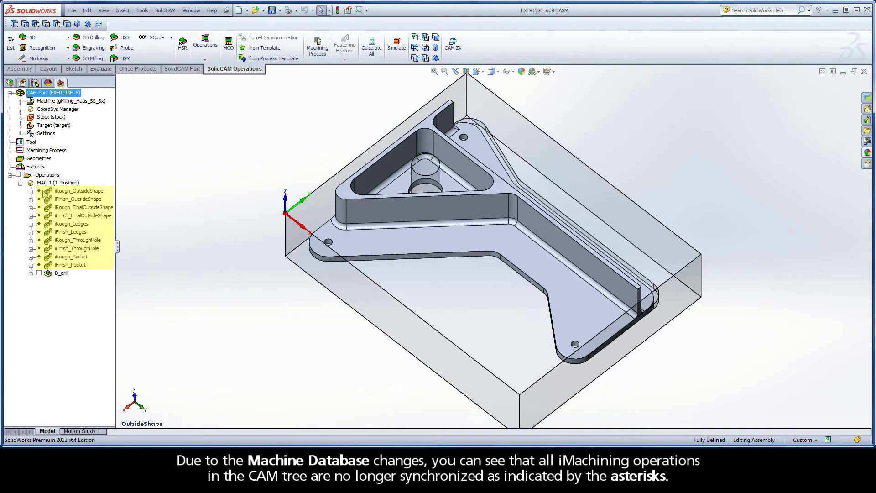
Step: Calculate iRough_OutsideShape and dismiss the 'iMachining data has changed' warning
right_click(103, 191)
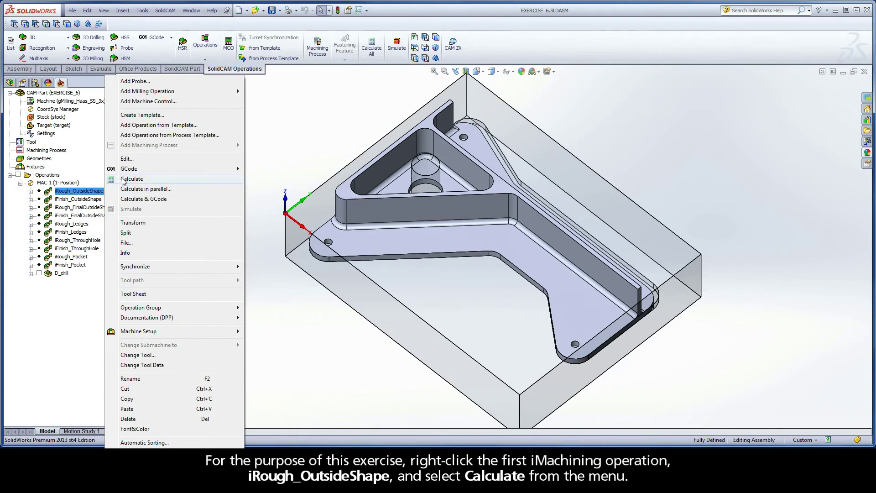
click(149, 179)
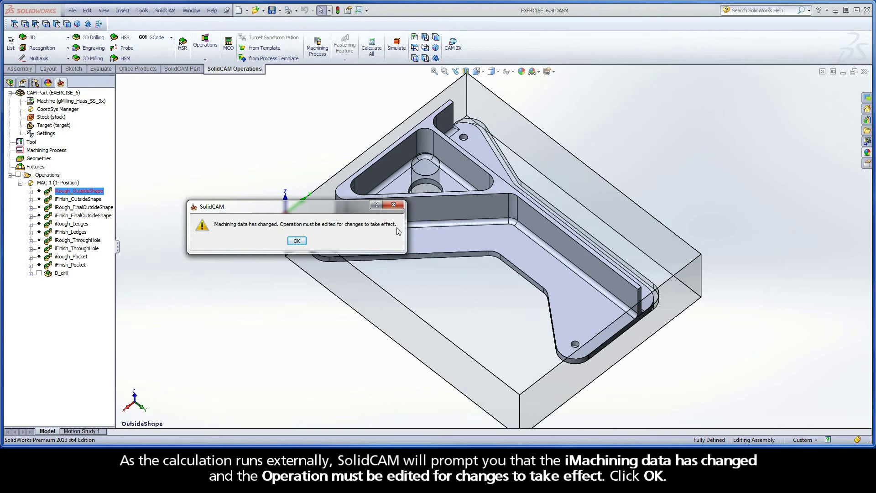
click(297, 241)
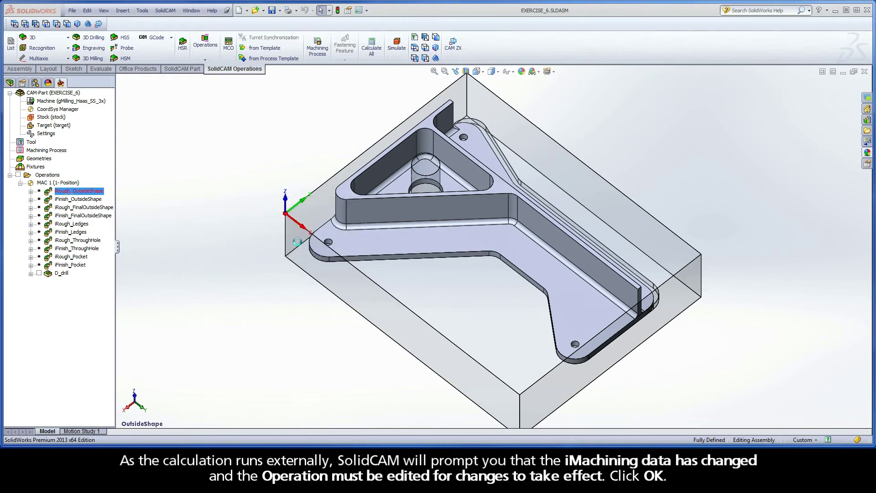
Step: Open iRough_OutsideShape and synchronize it with Yes (Wizard on)
double_click(95, 193)
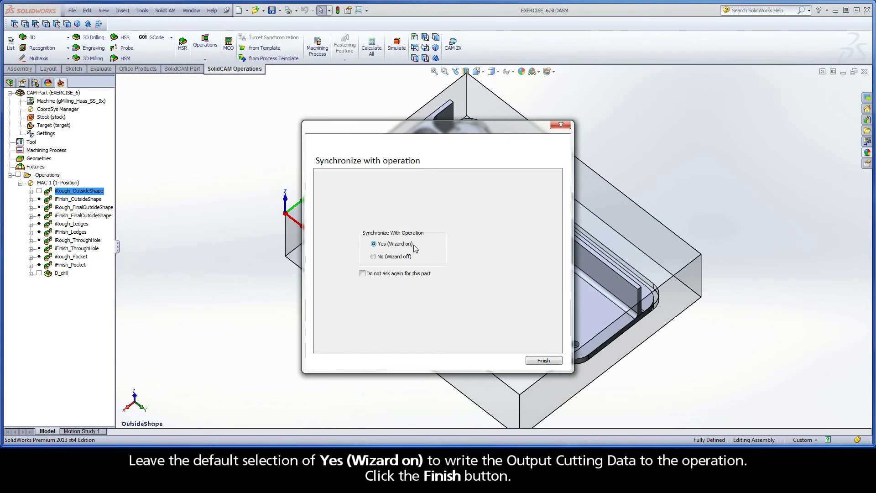
click(544, 361)
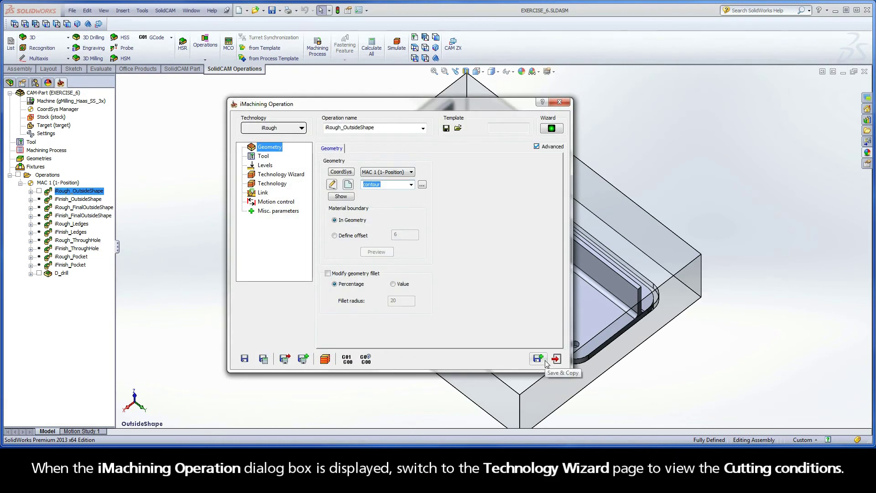
Step: Review the Technology Wizard's View 2 output cutting data, then Save & Calculate iRough_OutsideShape and exit
click(280, 175)
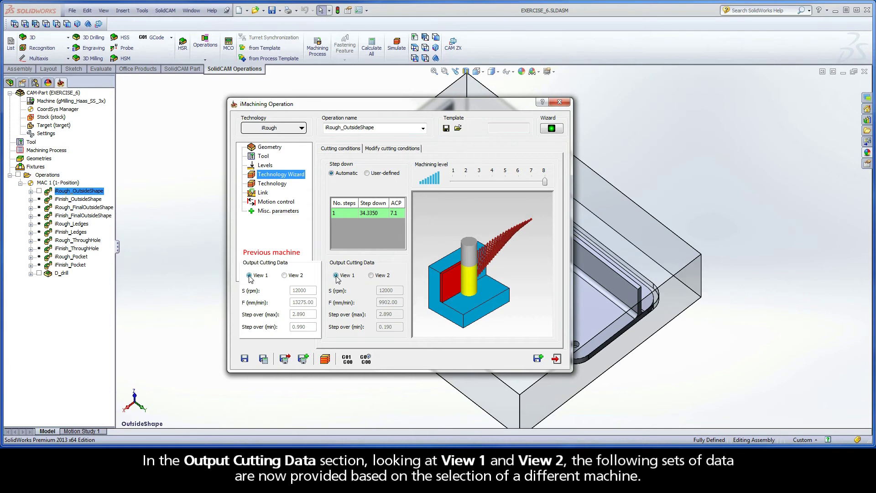
click(371, 275)
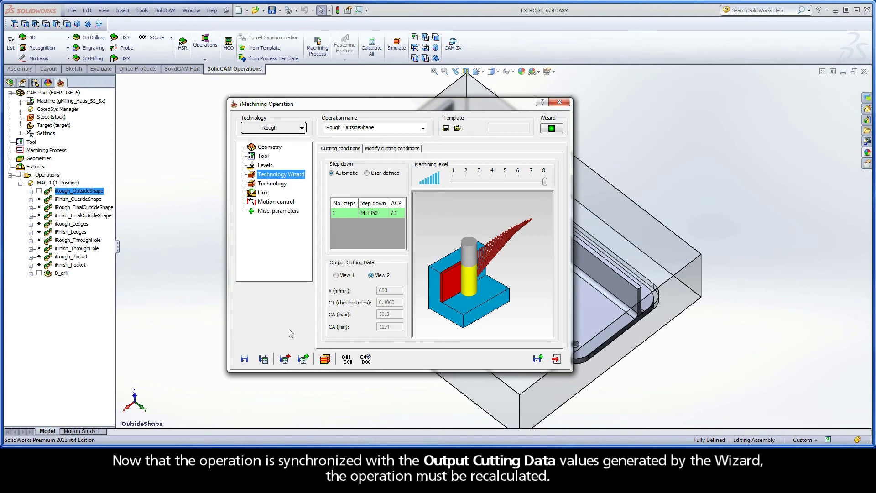
click(265, 360)
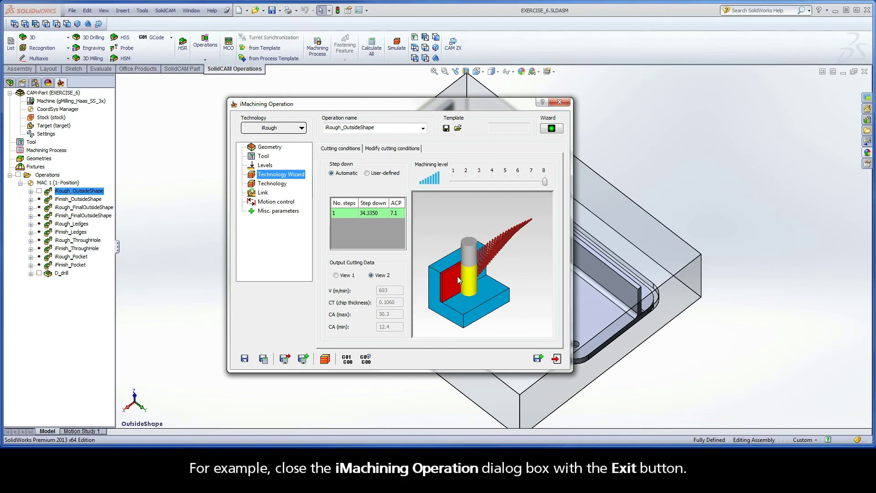
click(557, 359)
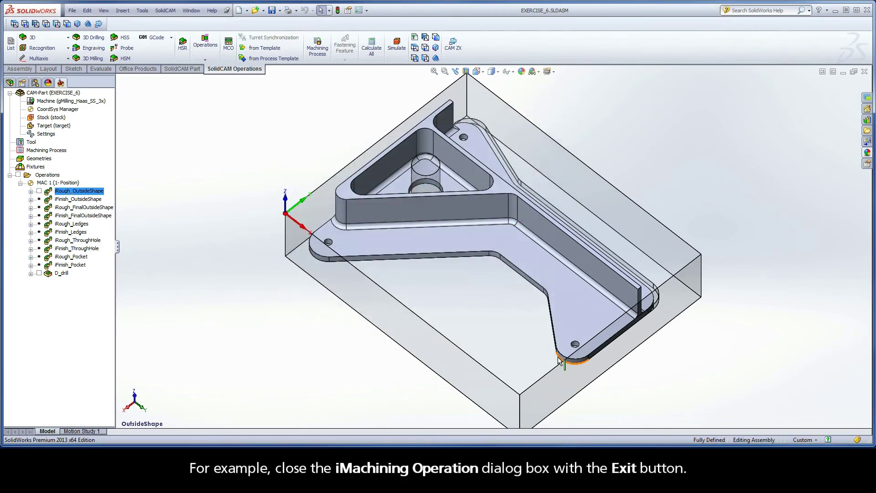
Step: From the CAM-Part settings, launch Edit iMachining Database to show Haas_SS's machine parameters
double_click(46, 93)
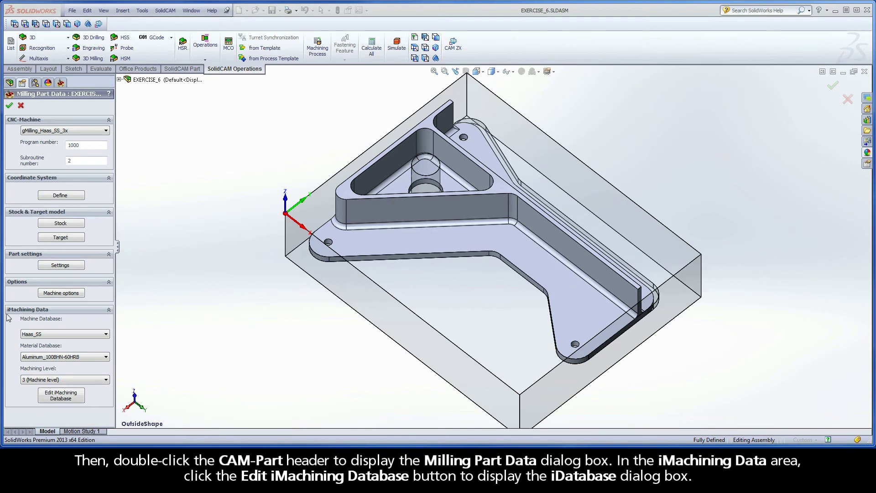
click(61, 395)
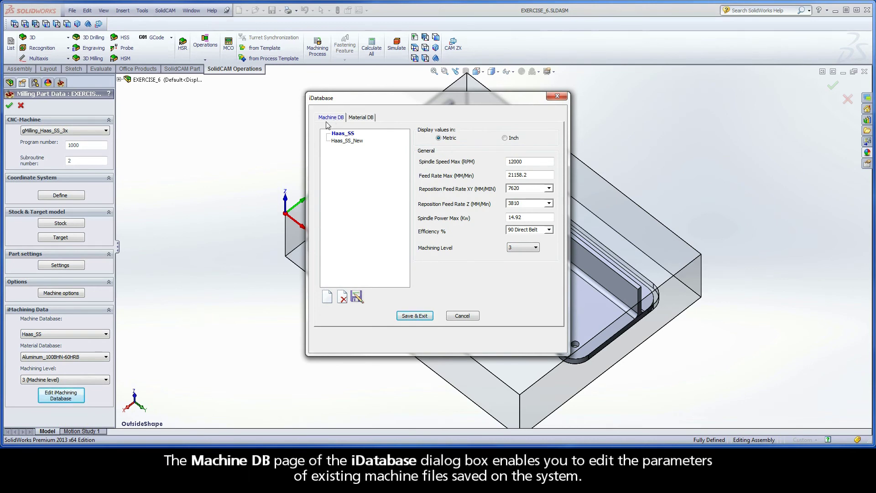
Step: Check Haas_SS limits (feed rate 21158.2, spindle power 14.92), keep Machining Level 3, and save
click(345, 142)
click(344, 135)
double_click(527, 162)
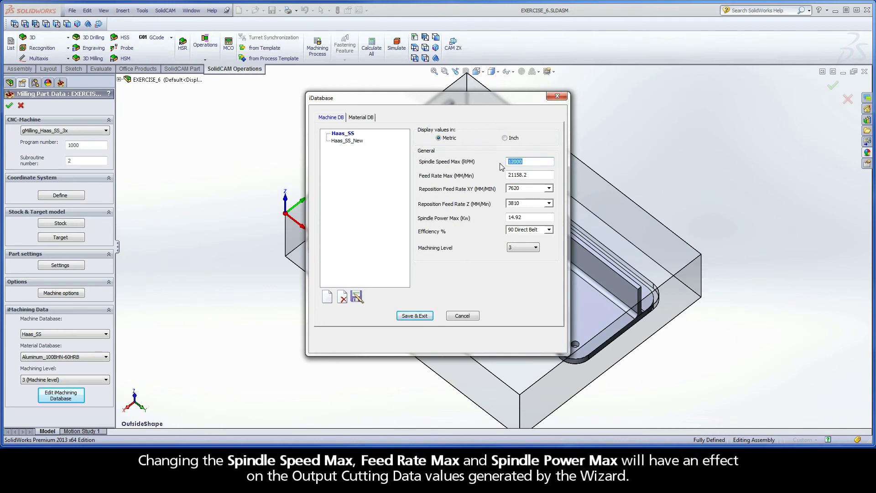
double_click(530, 176)
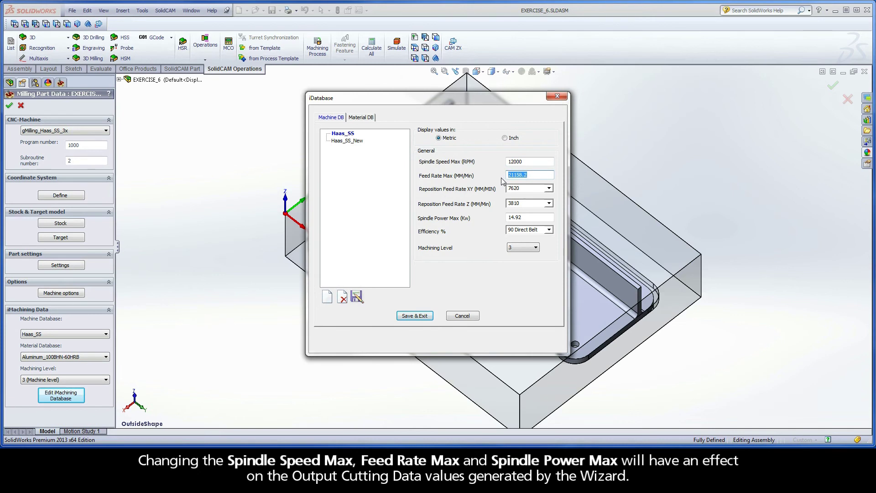
double_click(502, 218)
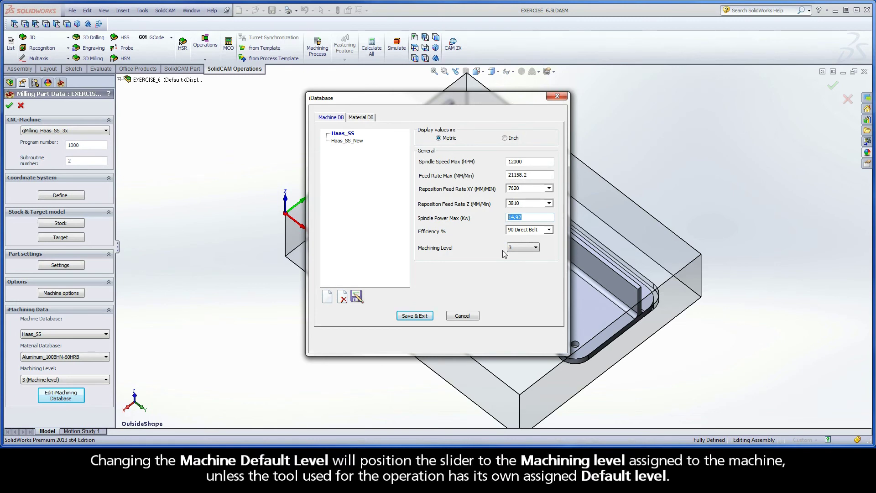
click(518, 250)
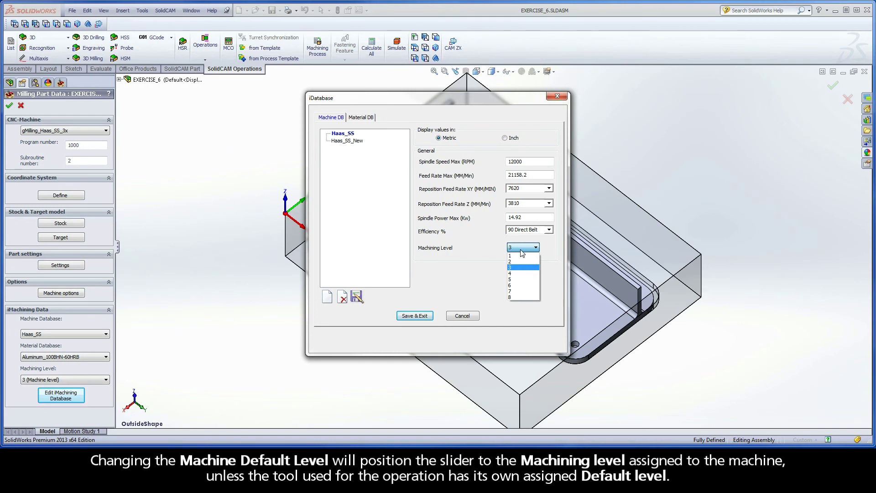
click(520, 250)
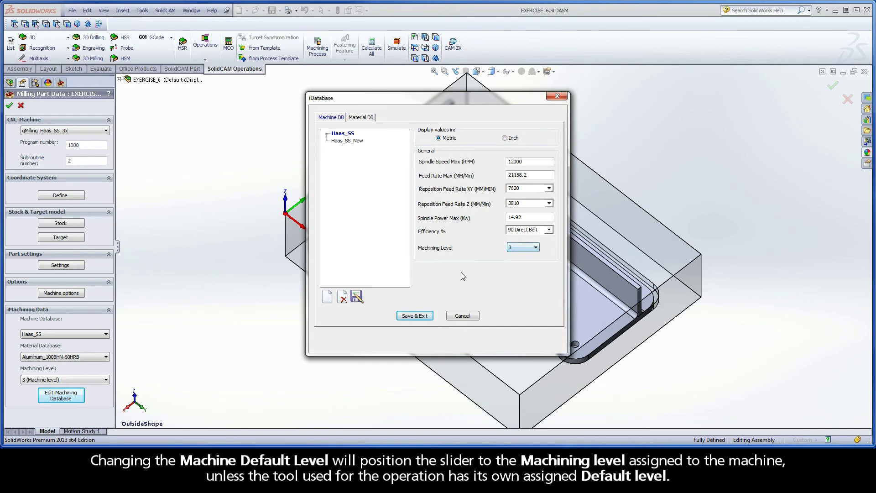
click(415, 316)
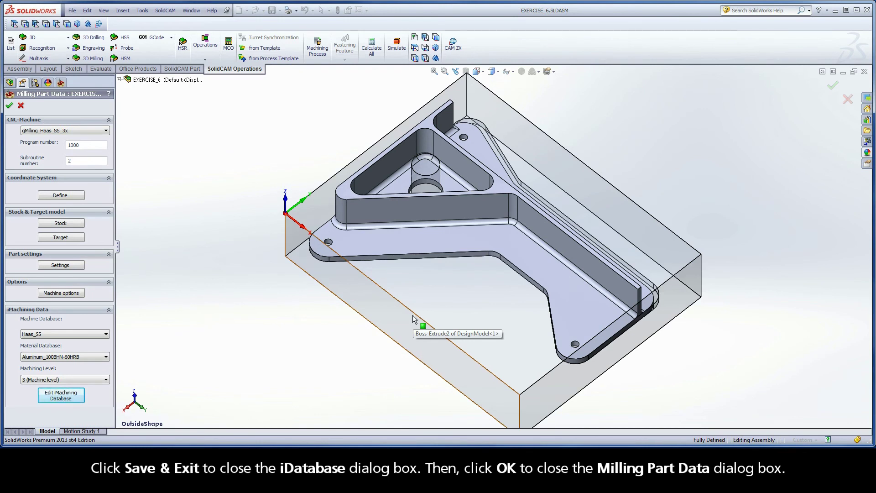
Step: Confirm Milling Part Data, then open iFinish_OutsideShape with No (Wizard off) synchronization
click(10, 106)
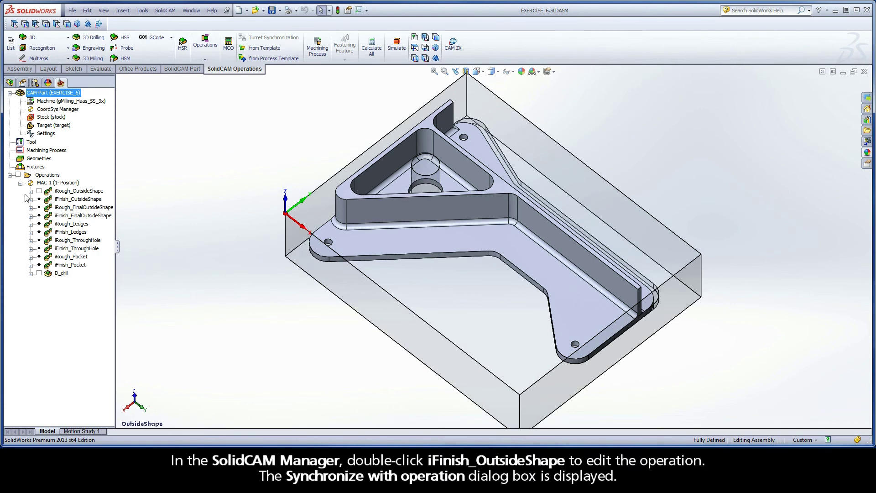
double_click(98, 200)
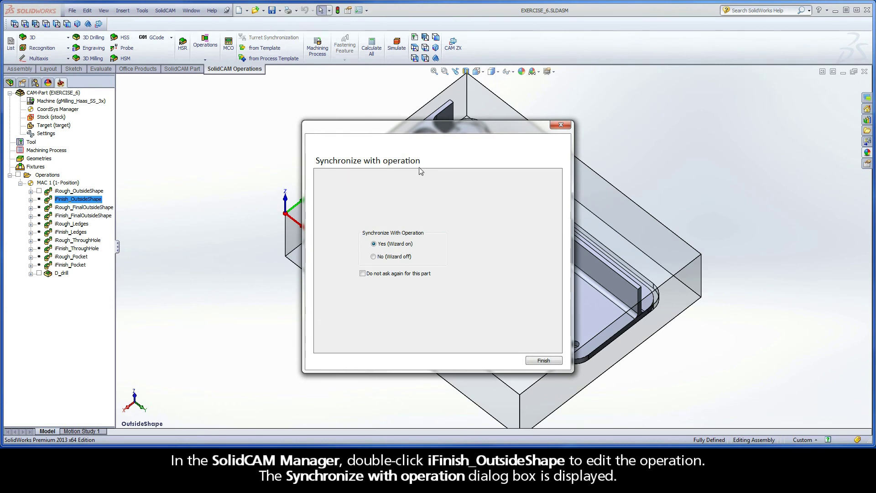
click(373, 257)
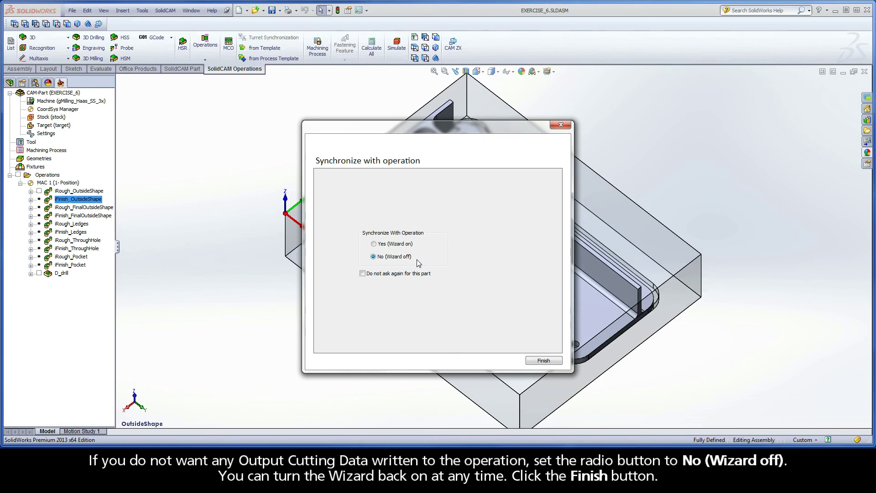
click(543, 360)
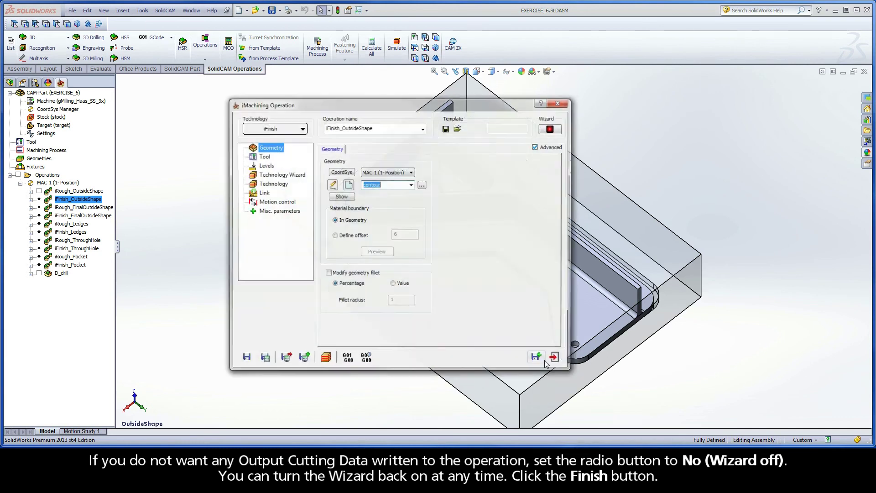
Step: Review iFinish_OutsideShape's wizard, feed/spin and step-down settings, then switch the Wizard light to green
click(278, 178)
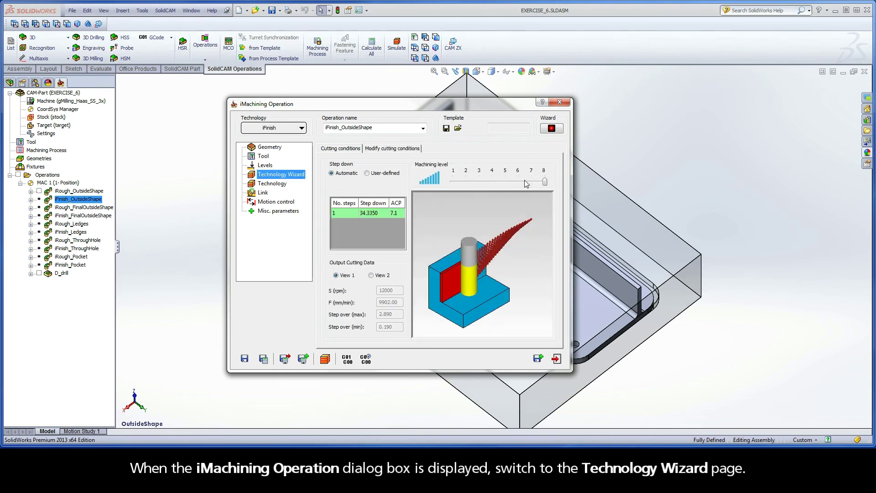
mouse_move(546, 183)
mouse_down()
mouse_move(452, 183)
mouse_move(545, 182)
mouse_up()
click(265, 158)
click(346, 154)
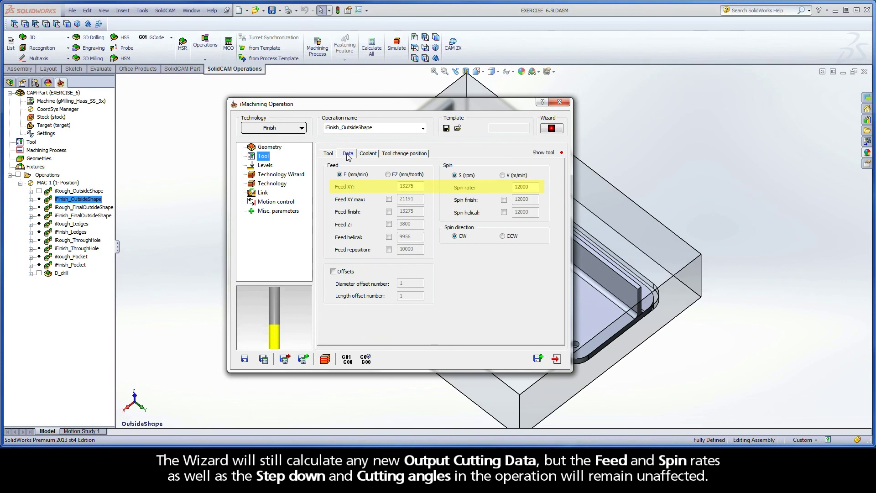
click(274, 183)
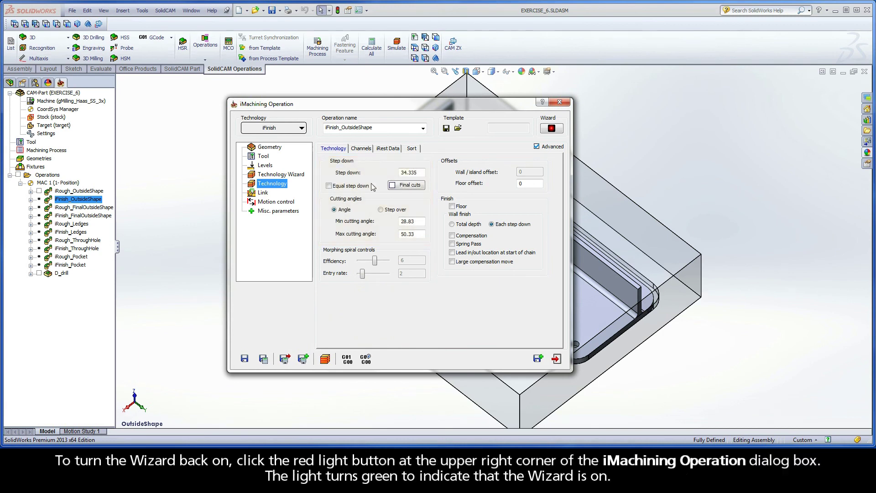
click(552, 129)
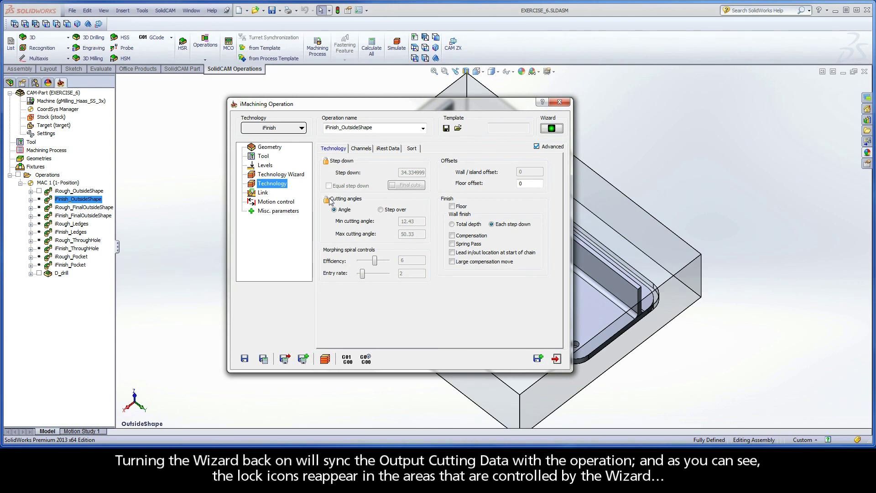
Step: Verify the wizard-set feed and spin, then Save & Calculate iFinish_OutsideShape and exit
click(267, 157)
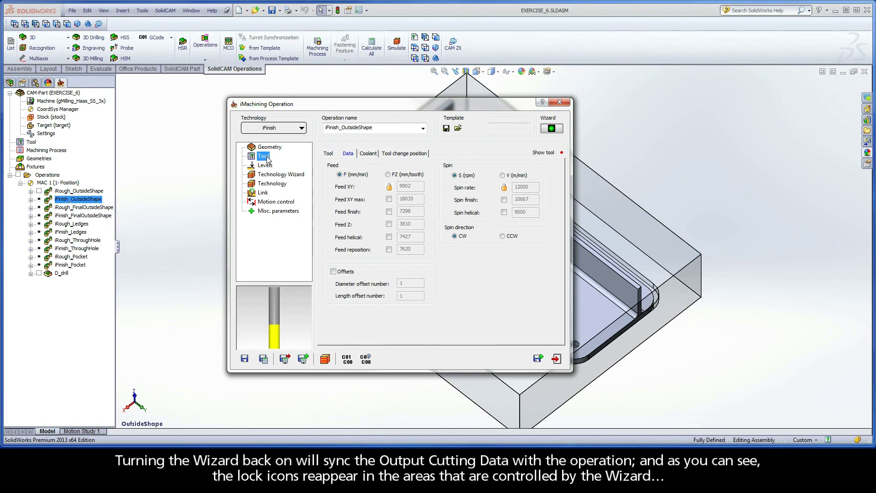
click(278, 175)
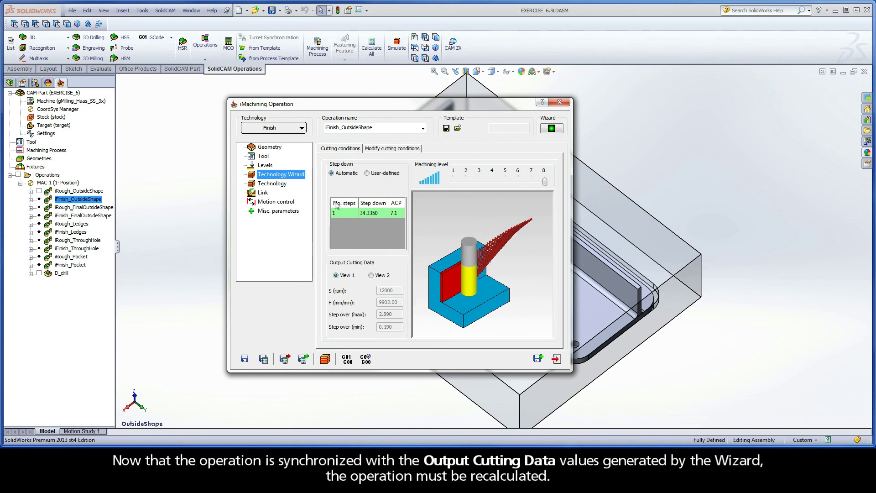
click(264, 359)
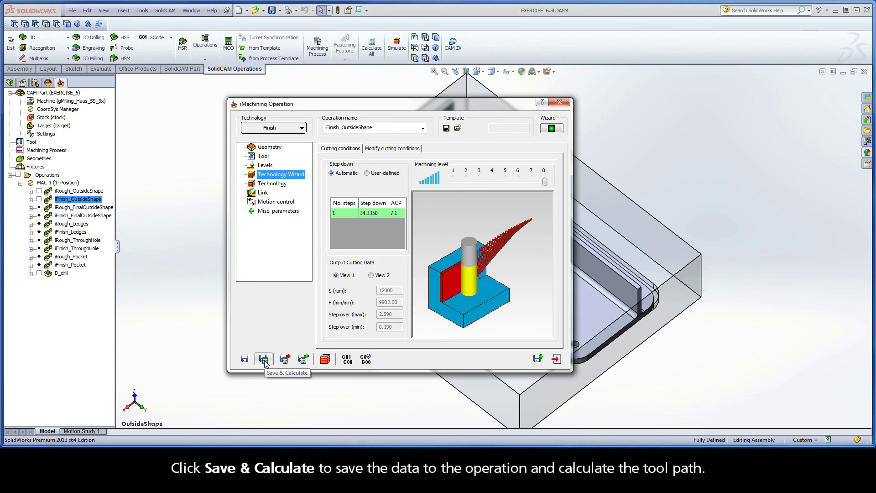
click(556, 359)
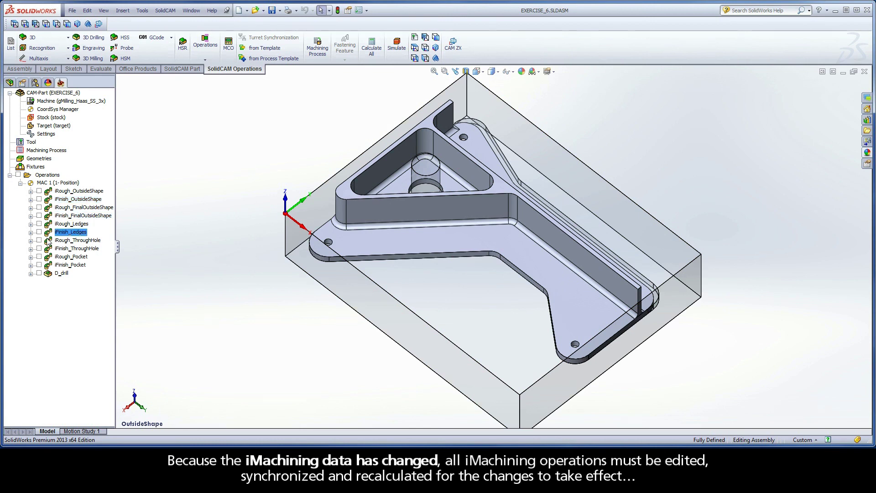
Step: Select the iFinish_Pocket operation in the SolidCAM Manager tree
click(49, 266)
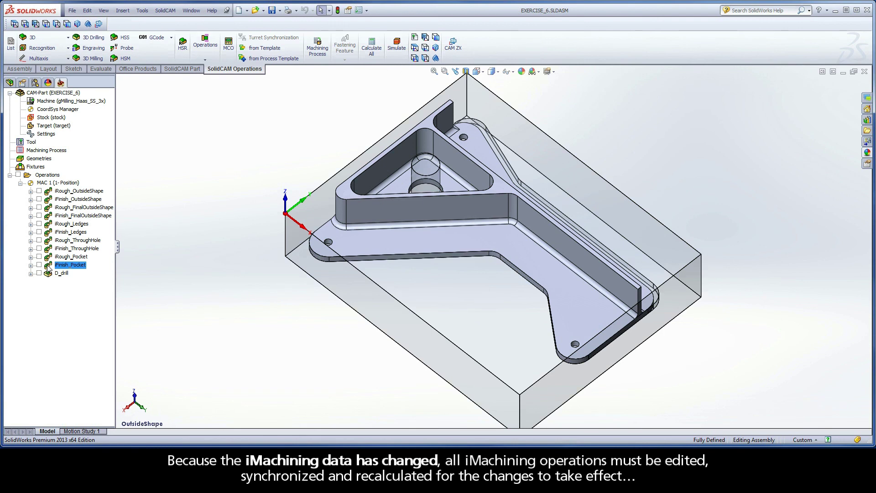